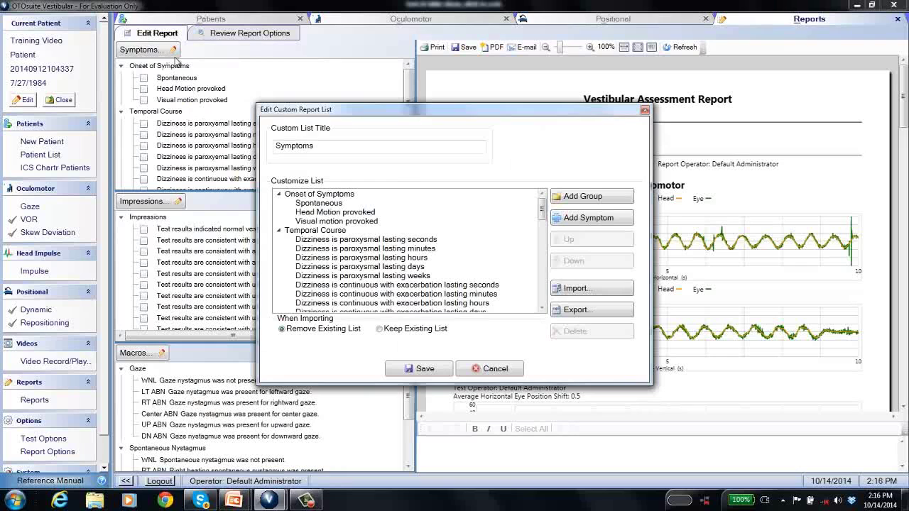
# Step: Leave the symptoms list editor without saving and add Spontaneous and paroxysmal dizziness lasting seconds and lasting days to the report's symptoms
pyautogui.click(347, 204)
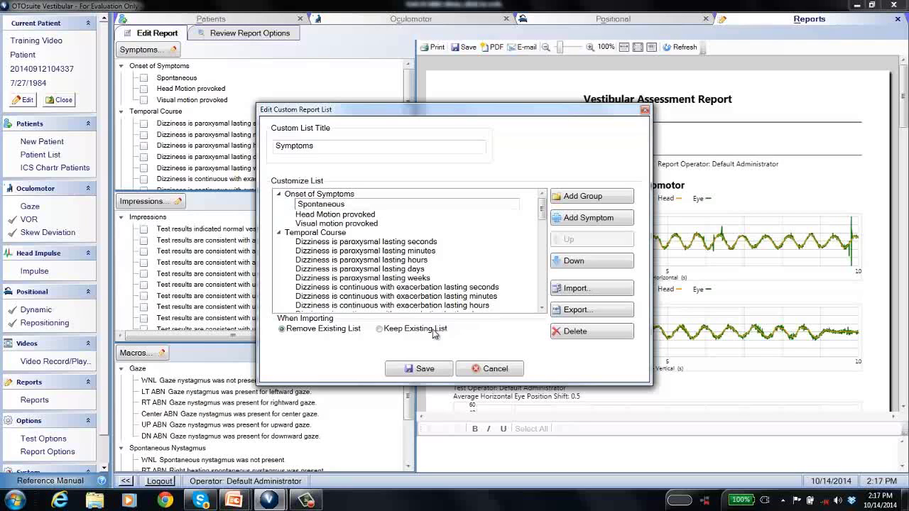
pyautogui.click(487, 372)
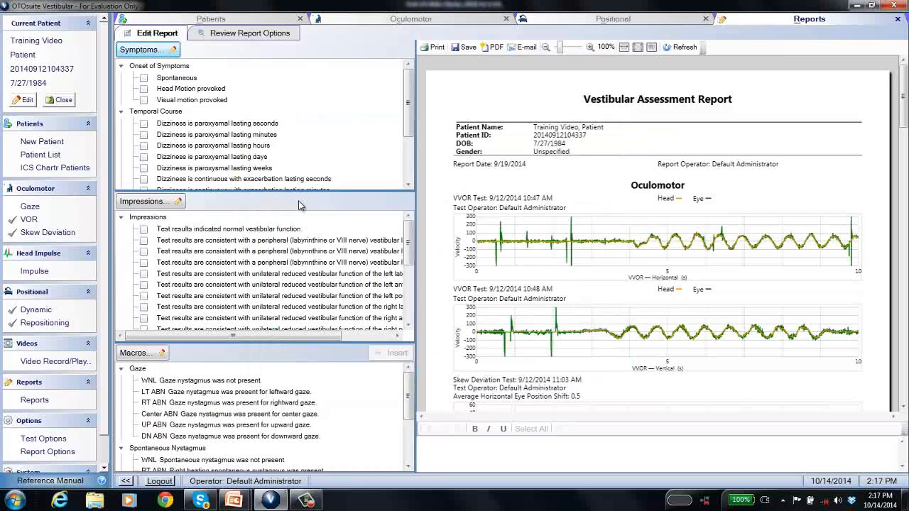
pyautogui.click(144, 78)
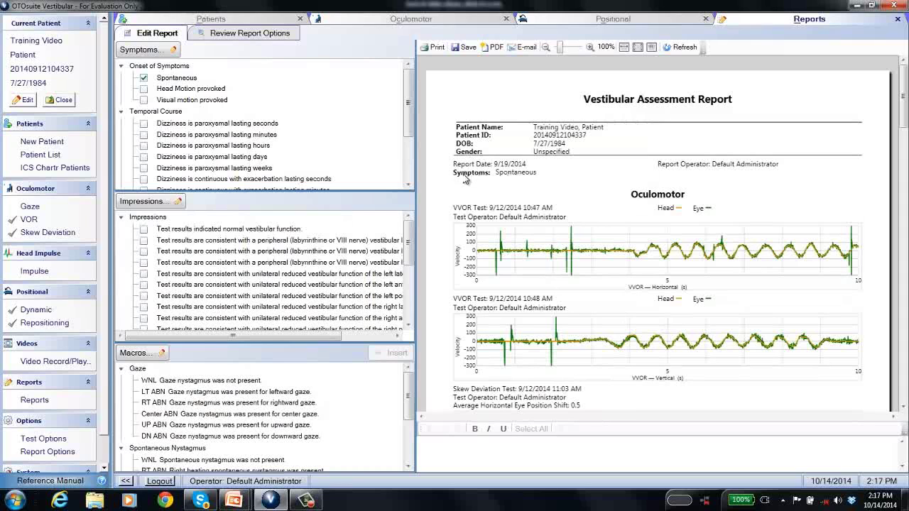
pyautogui.click(145, 124)
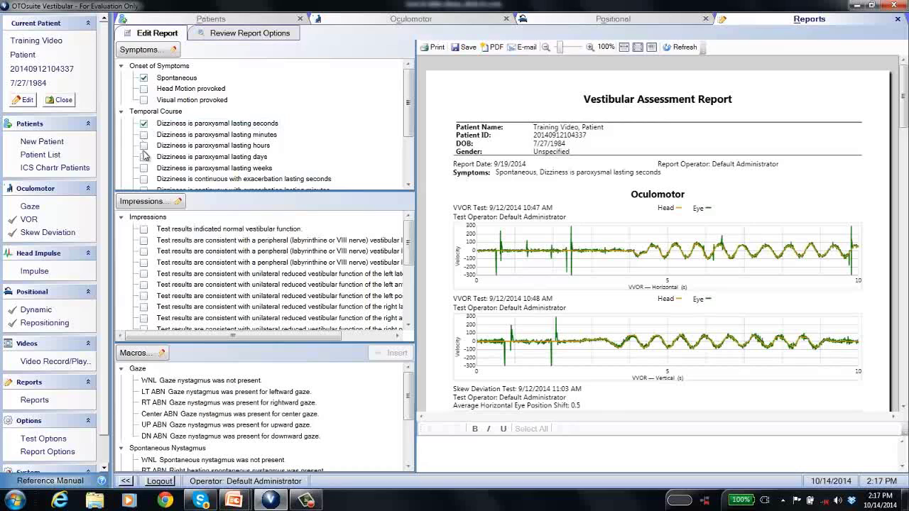
pyautogui.click(144, 157)
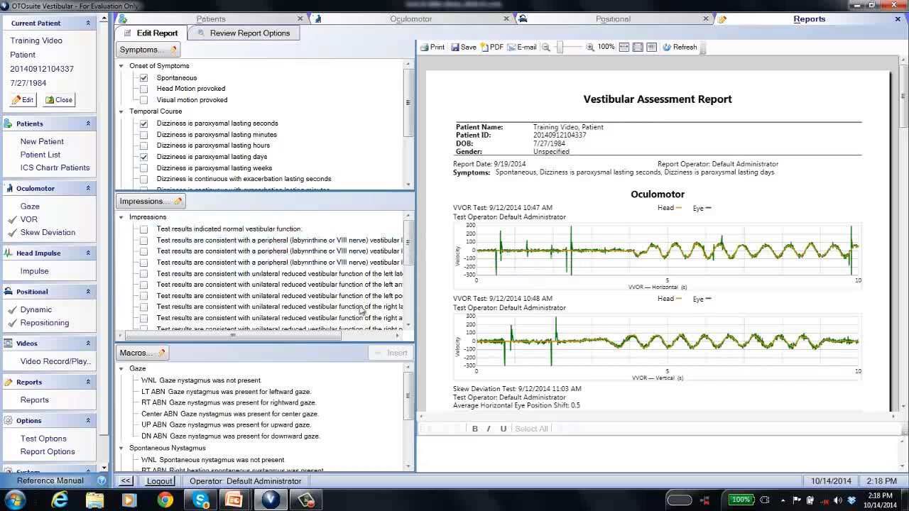
# Step: Insert the WNL macro "Gaze nystagmus was not present." and add the impression "Test results indicated normal vestibular function."
pyautogui.moveTo(332, 338); pyautogui.dragTo(296, 357)
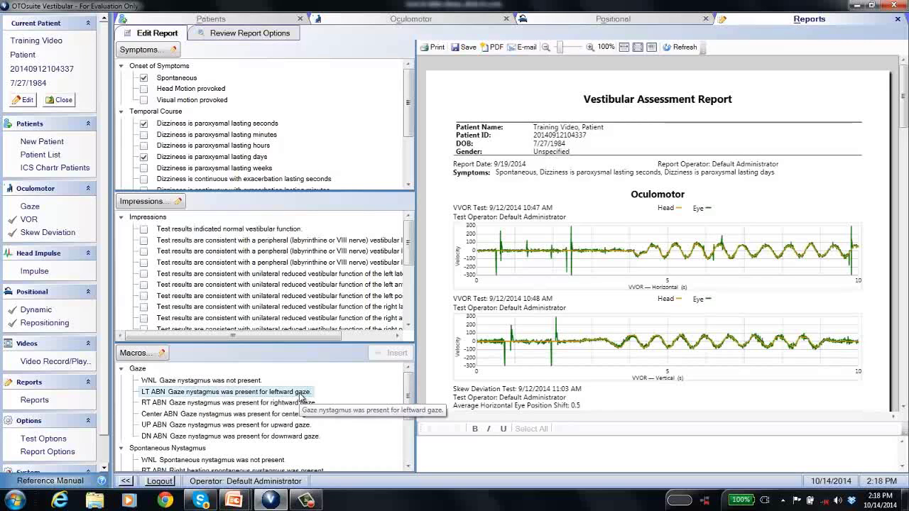
pyautogui.moveTo(409, 395); pyautogui.dragTo(400, 439)
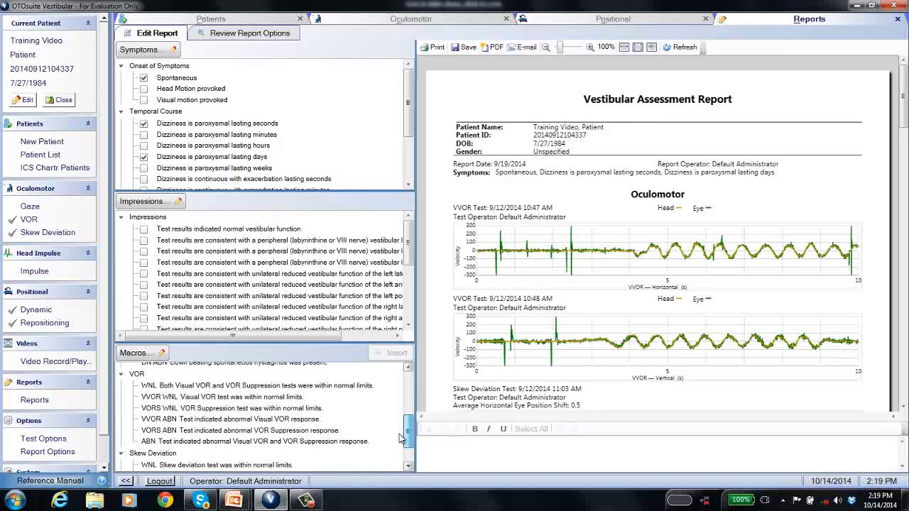
pyautogui.moveTo(400, 438); pyautogui.dragTo(413, 385)
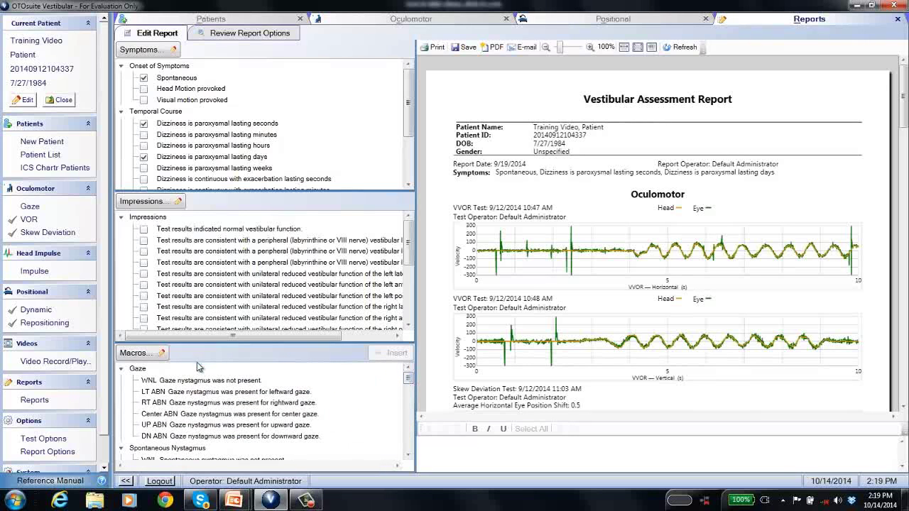
pyautogui.click(208, 387)
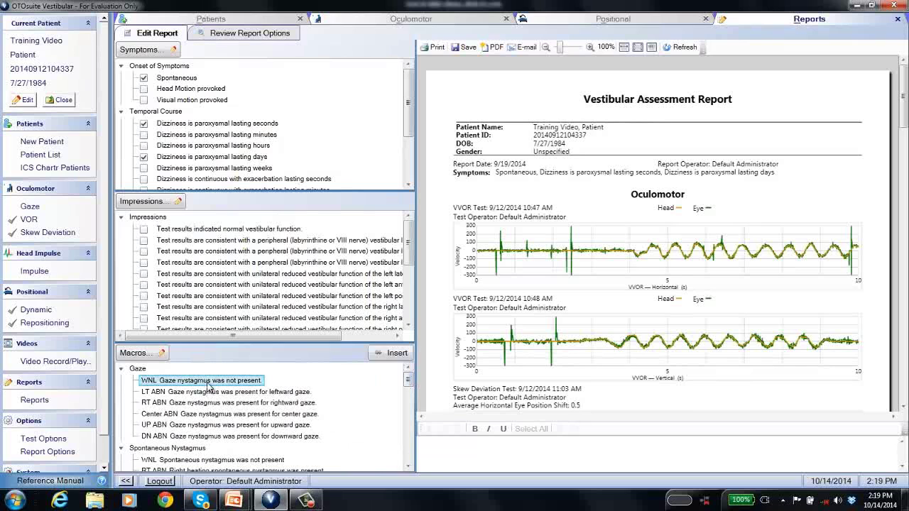
pyautogui.click(389, 353)
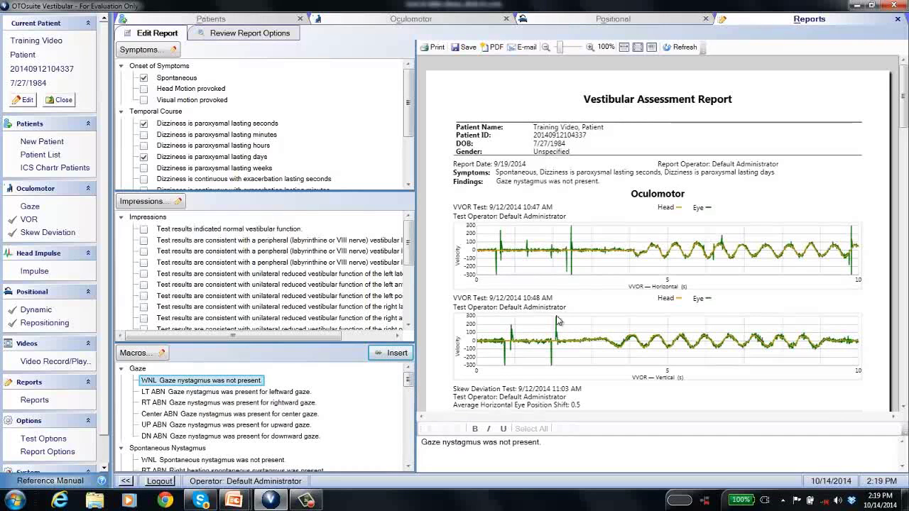
pyautogui.click(144, 229)
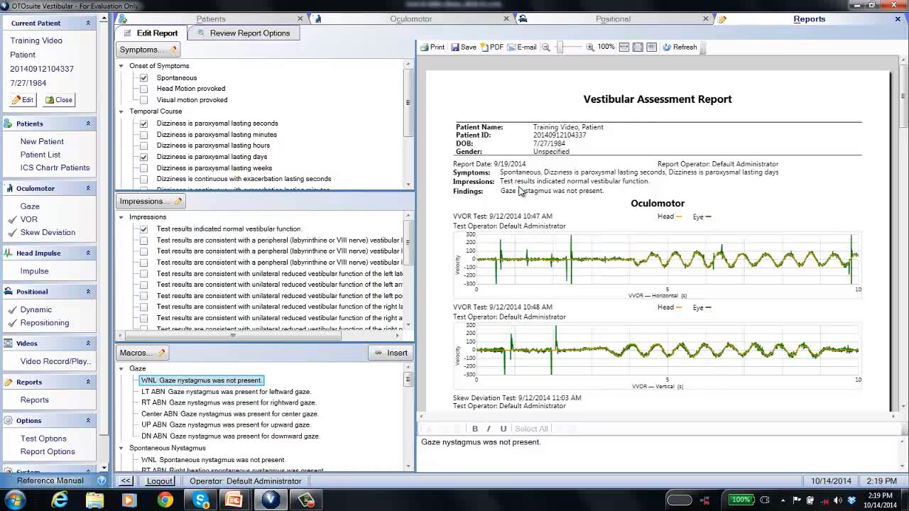
# Step: Insert the WNL macros for absent spontaneous nystagmus and for both Visual VOR and VOR Suppression tests within normal limits
pyautogui.click(409, 392)
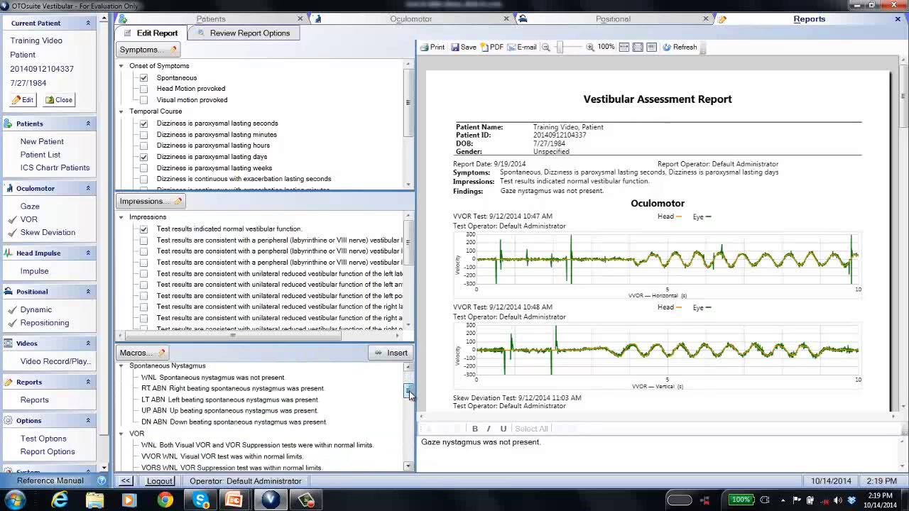
pyautogui.click(252, 373)
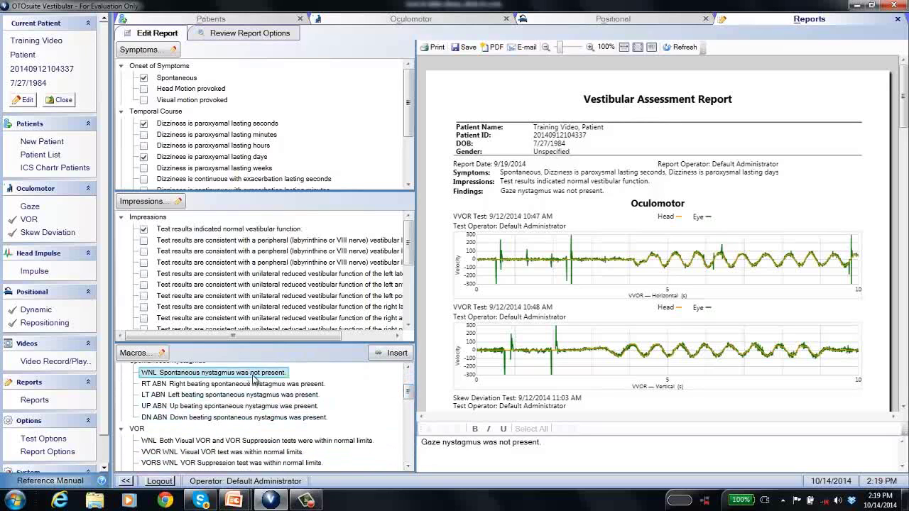
pyautogui.click(383, 354)
pyautogui.click(271, 441)
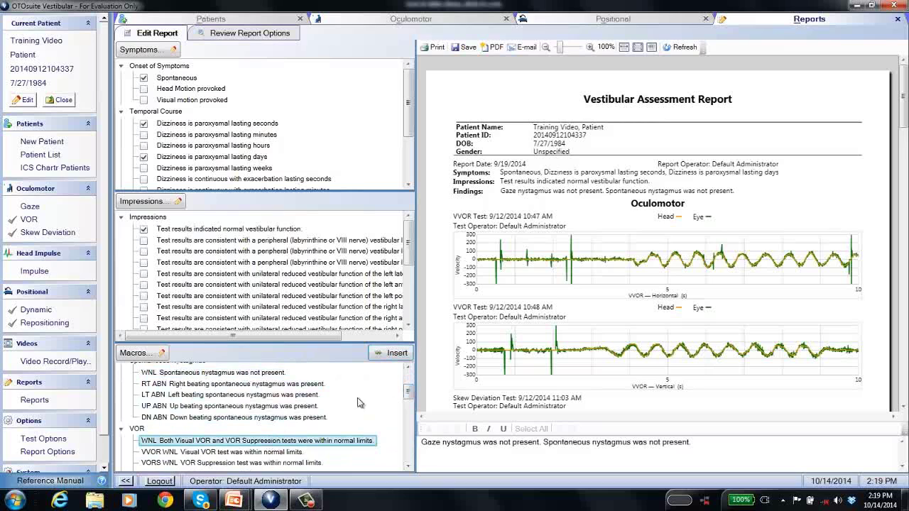
pyautogui.click(397, 355)
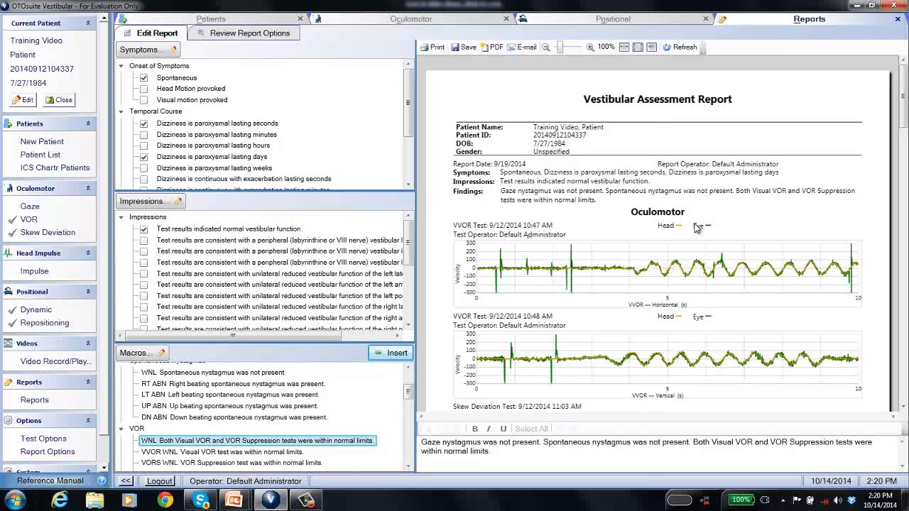
# Step: Exclude the 11:03:57 AM Skew Deviation test from the oculomotor results and refresh the report preview, enlarging it to 90%
pyautogui.moveTo(905, 124); pyautogui.dragTo(905, 135)
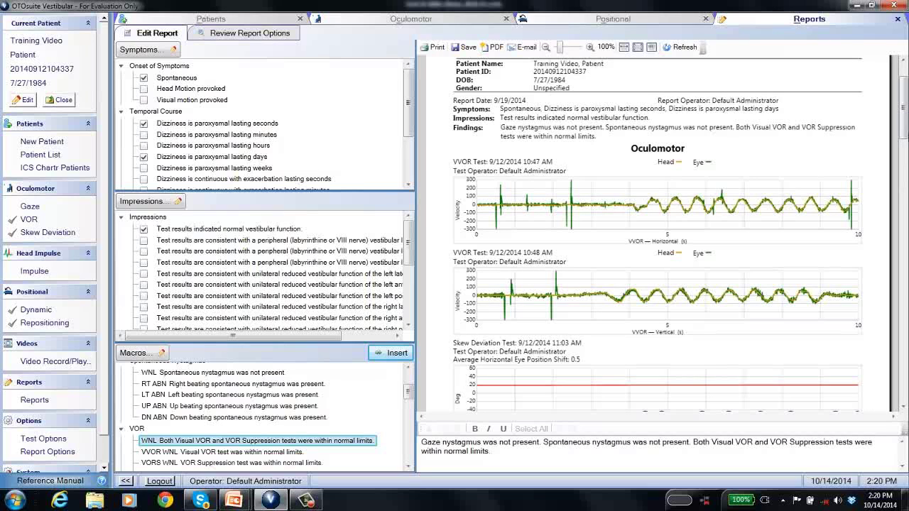
pyautogui.moveTo(905, 134); pyautogui.dragTo(905, 156)
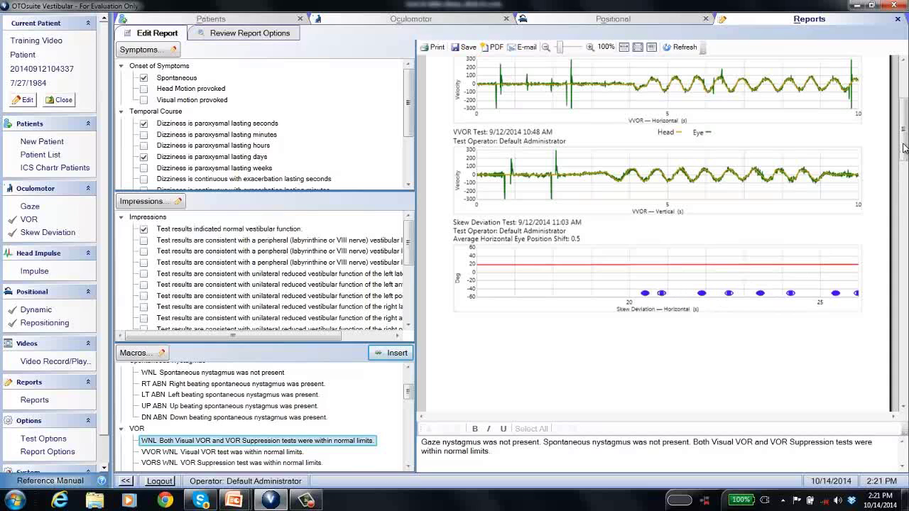
pyautogui.click(239, 37)
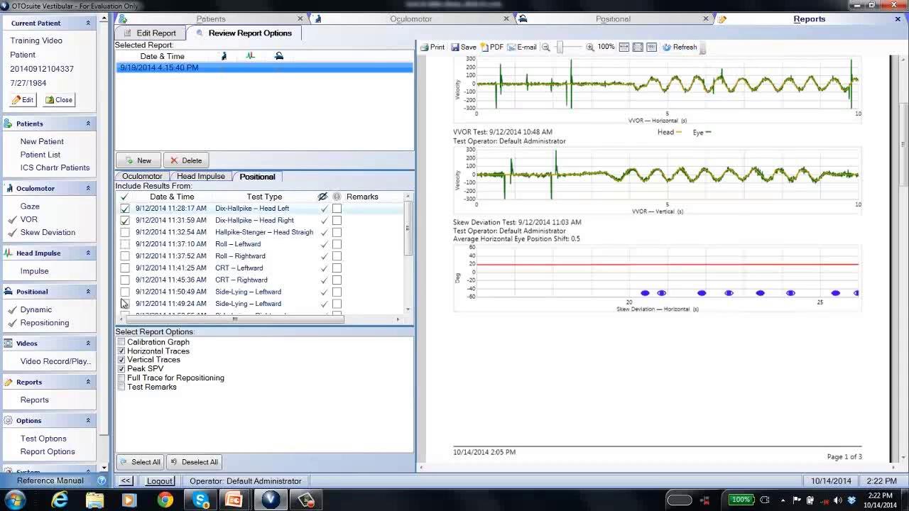
pyautogui.click(121, 368)
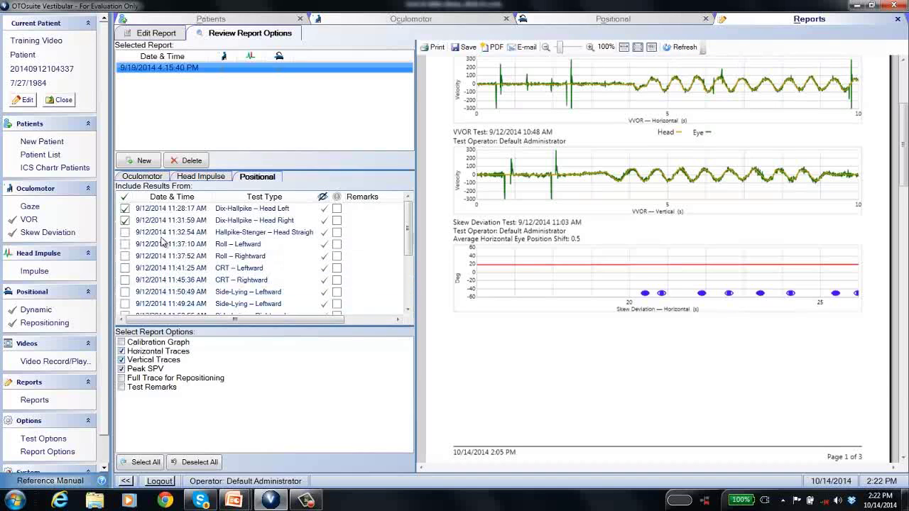
pyautogui.click(152, 178)
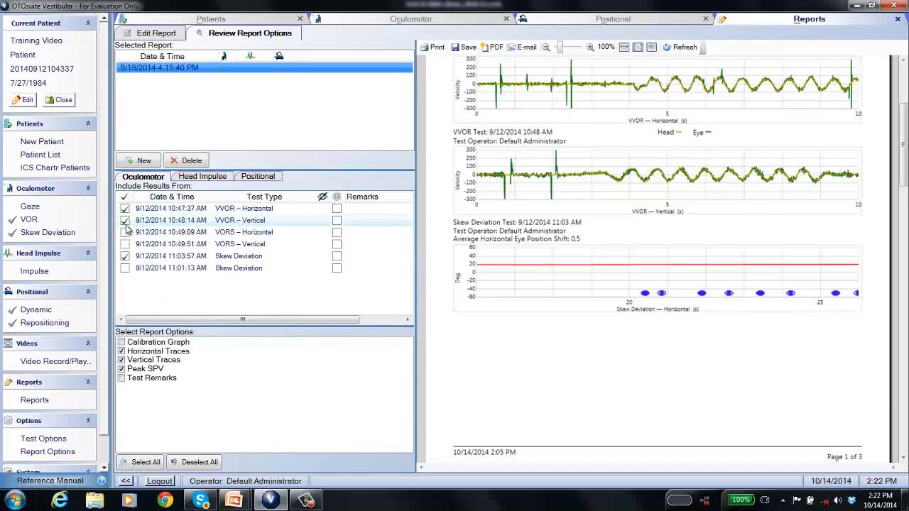
pyautogui.click(125, 257)
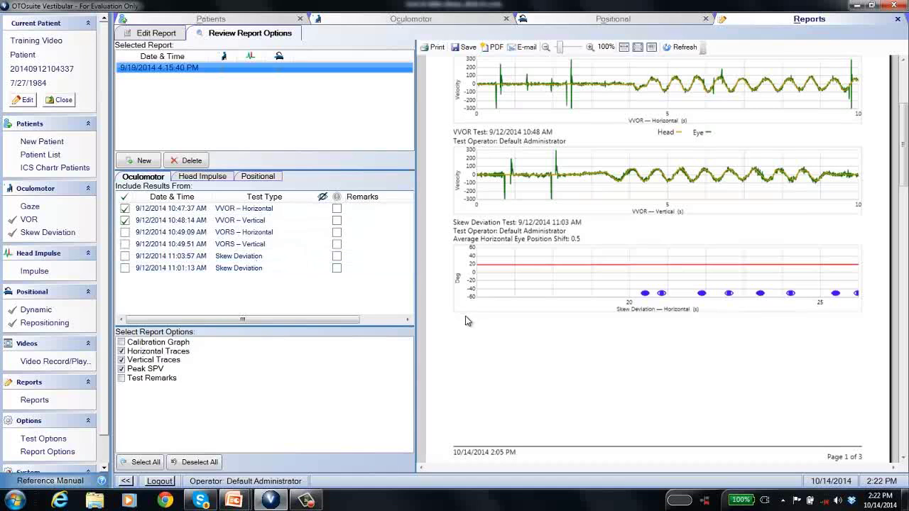
pyautogui.click(686, 47)
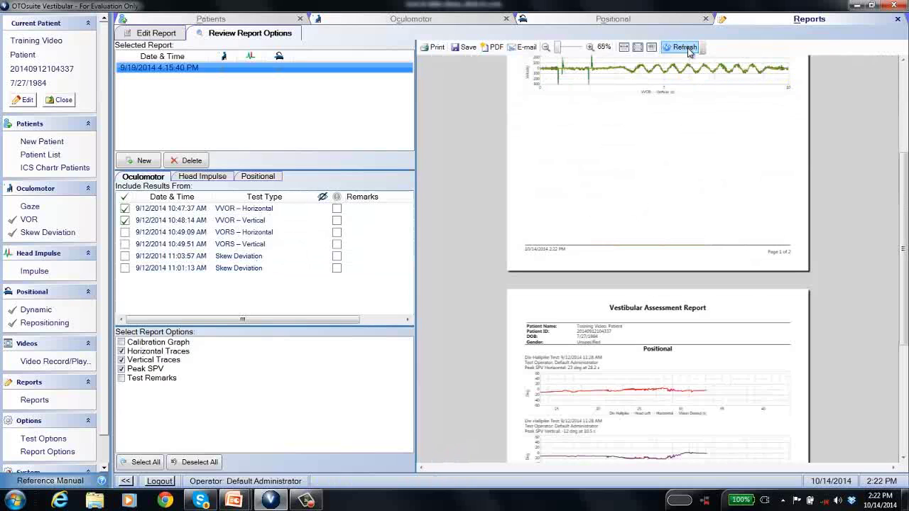
pyautogui.moveTo(904, 162); pyautogui.dragTo(904, 55)
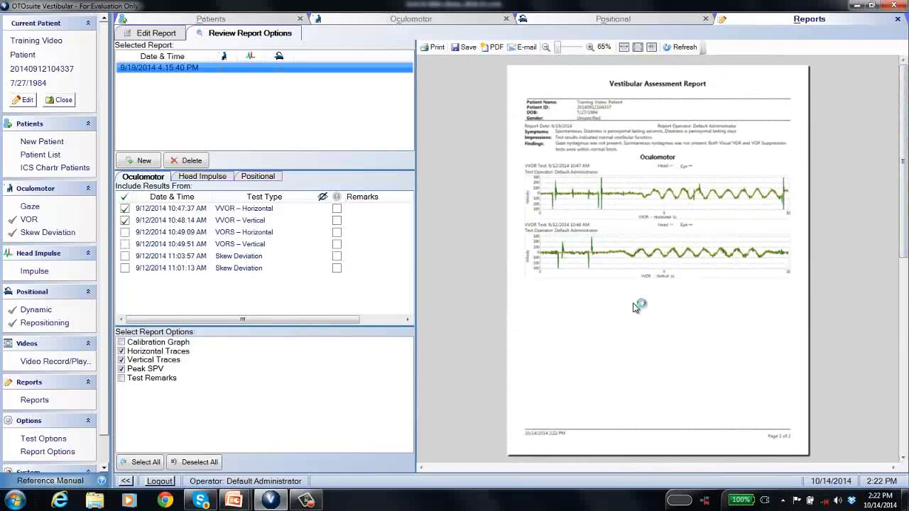
pyautogui.click(589, 49)
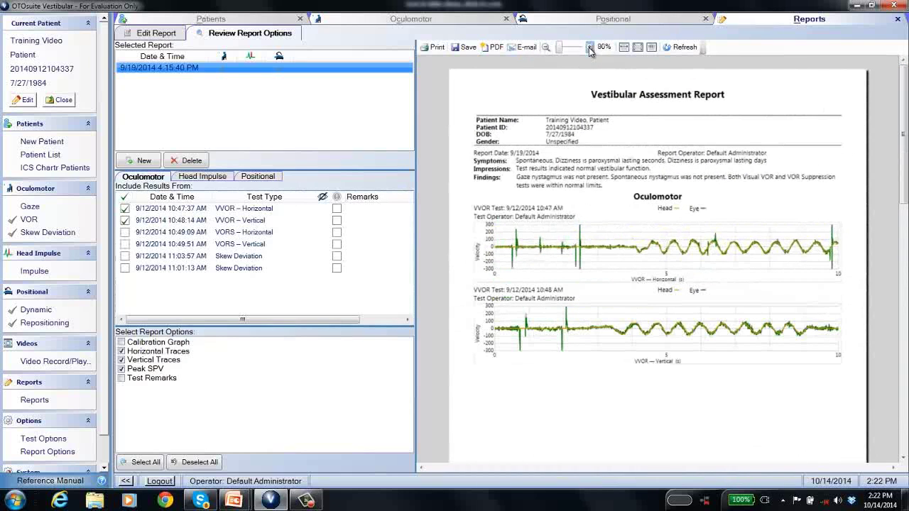
pyautogui.click(590, 49)
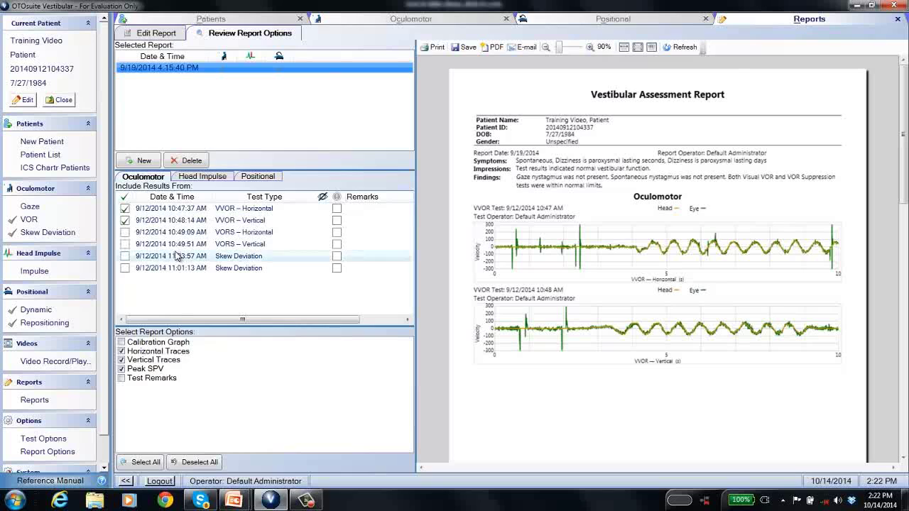
# Step: Review the included results and report options for the head impulse and positional tests and return to the oculomotor ones
pyautogui.click(219, 178)
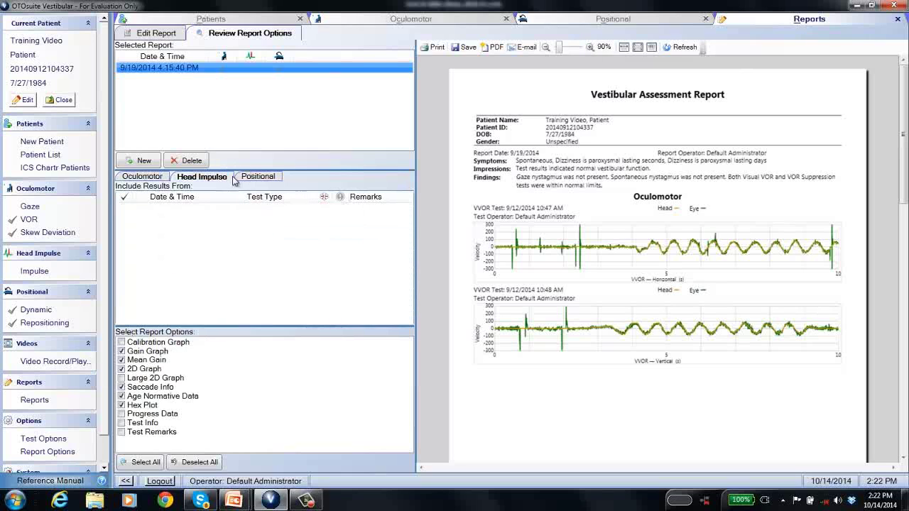
pyautogui.click(248, 179)
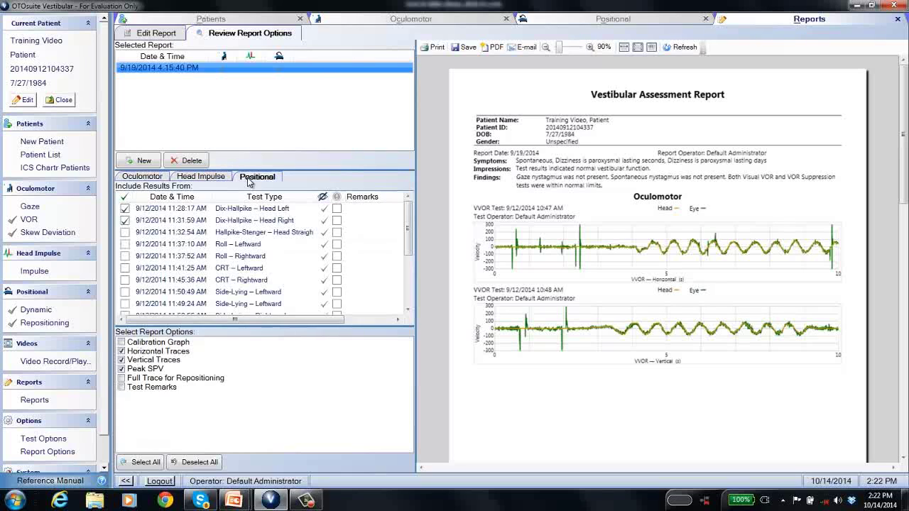
pyautogui.click(156, 179)
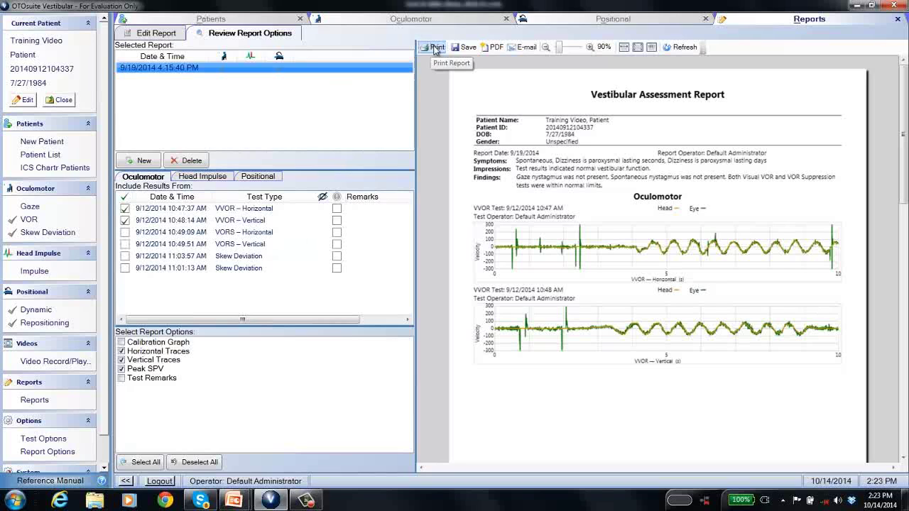
# Step: Save the report and enlarge its preview to 110% before resetting the zoom to 100%
pyautogui.click(468, 47)
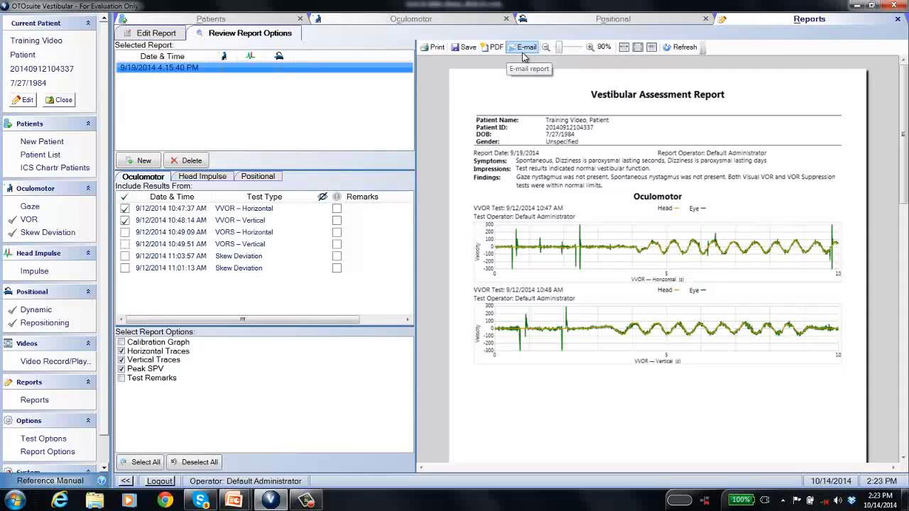
pyautogui.click(588, 47)
pyautogui.click(589, 47)
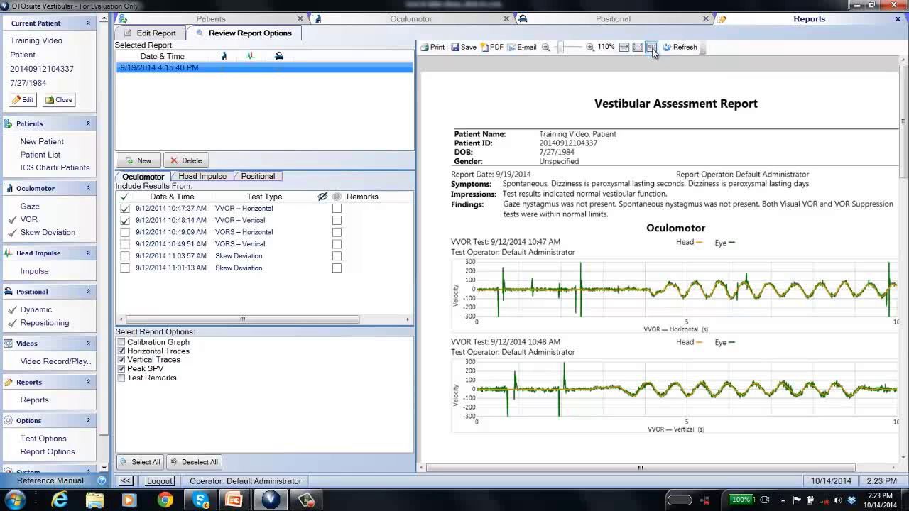
pyautogui.click(651, 48)
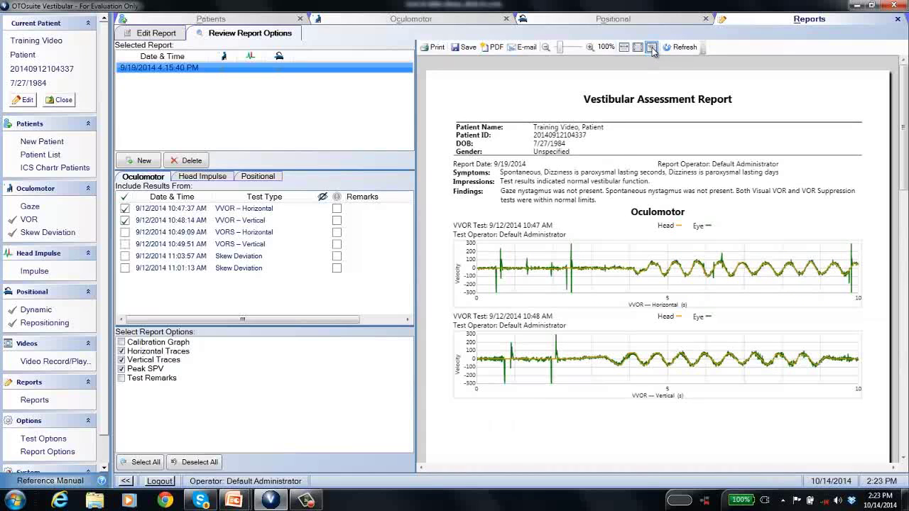